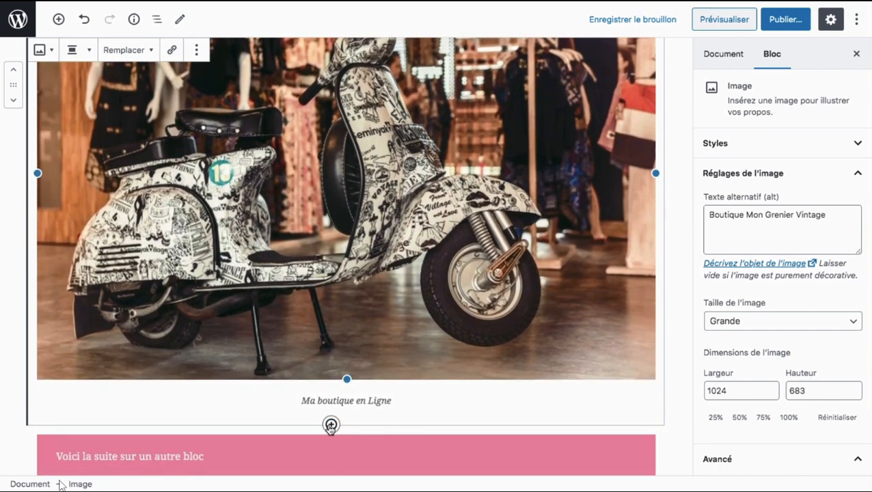
# Step: Remove the scooter image block below the purple heading
pyautogui.scroll(8, 330, 425)
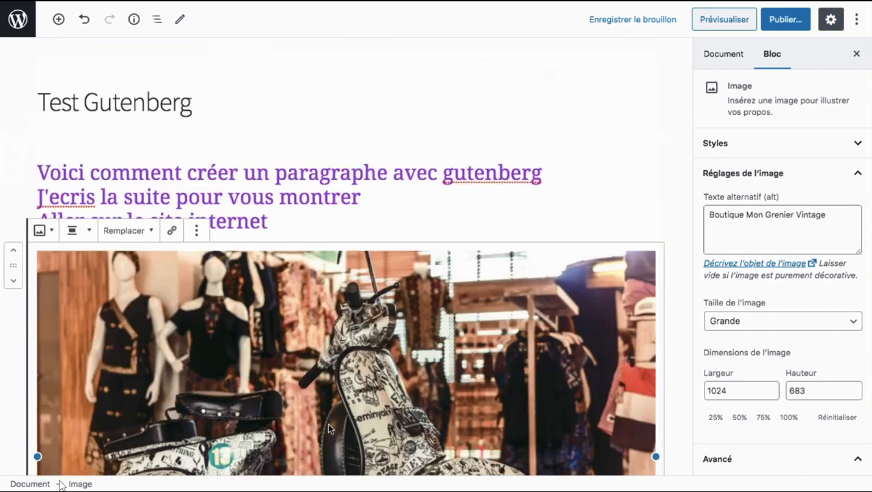
pyautogui.click(333, 235)
pyautogui.click(197, 230)
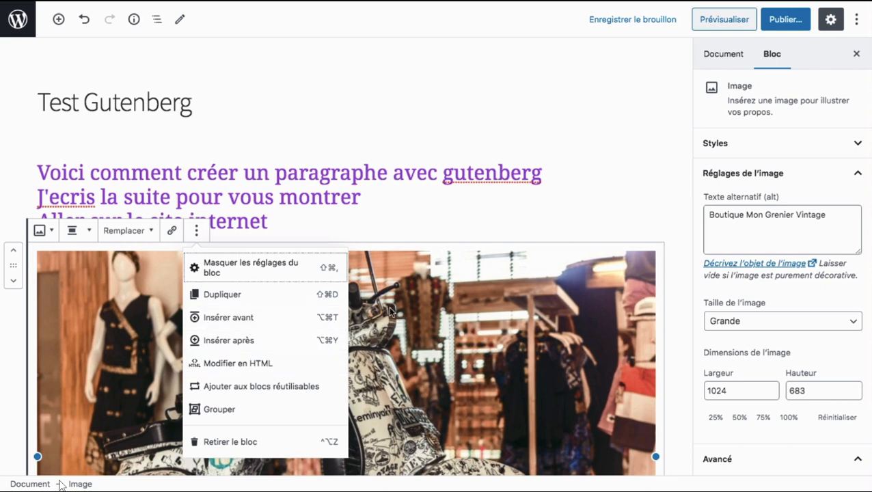
pyautogui.click(260, 444)
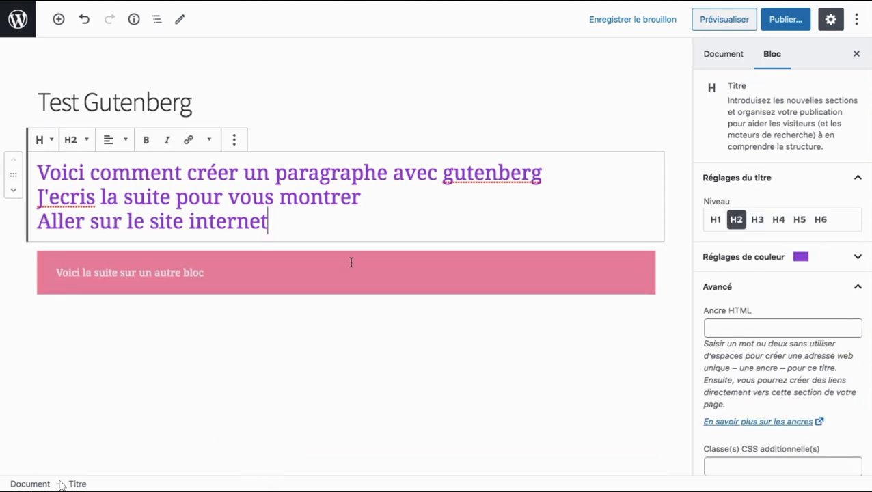
# Step: Insert a Galerie block from the common blocks between the purple heading and the pink paragraph
pyautogui.click(330, 241)
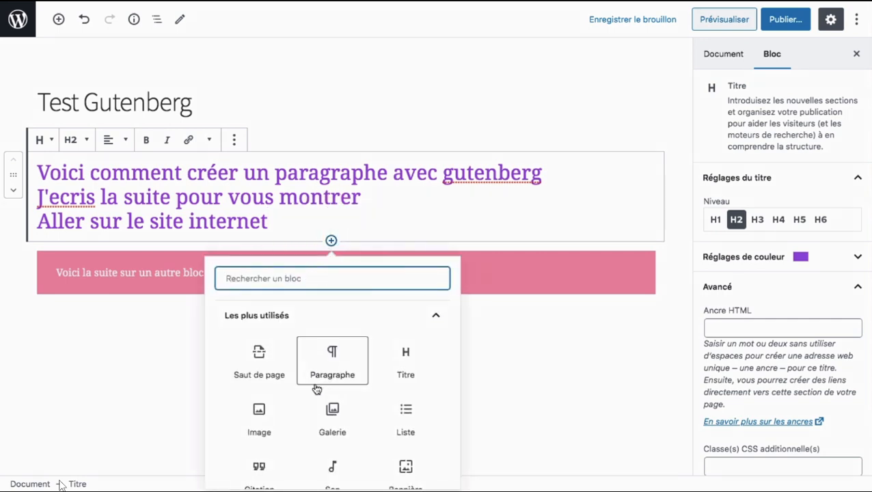
pyautogui.scroll(-5, 317, 388)
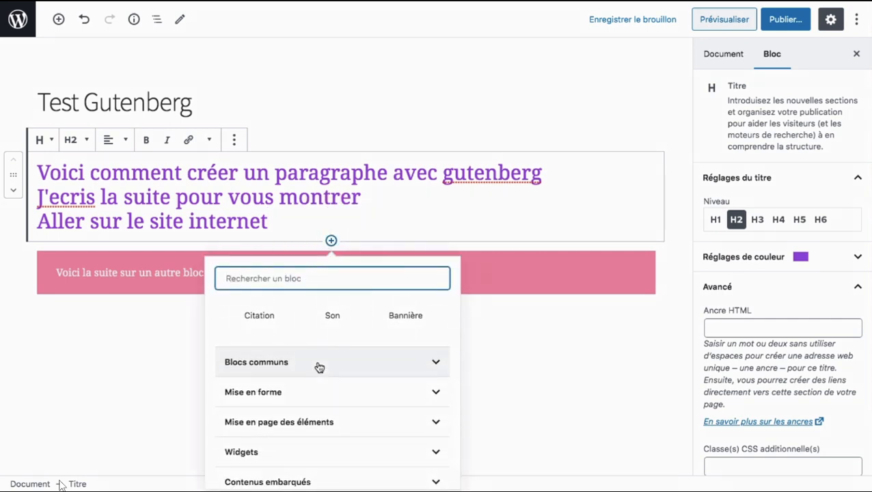
pyautogui.click(319, 363)
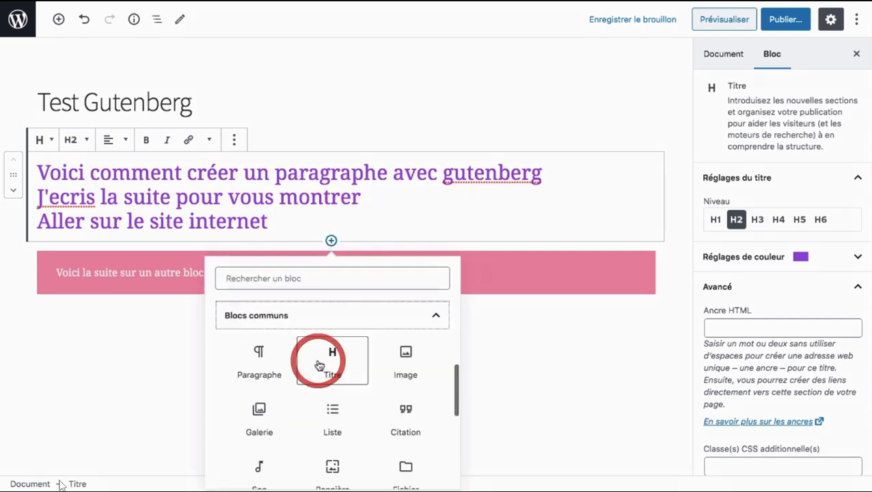
pyautogui.scroll(-1, 319, 366)
pyautogui.scroll(-1, 319, 366)
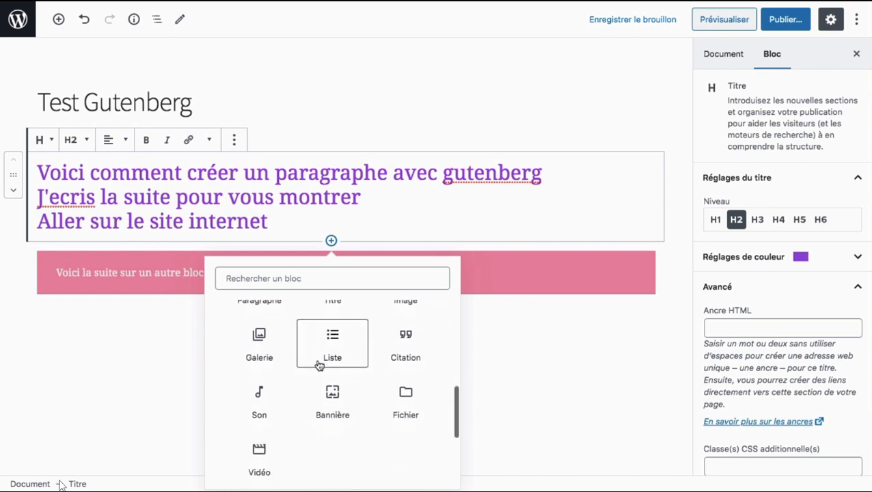
pyautogui.scroll(3, 319, 366)
pyautogui.scroll(-1, 318, 365)
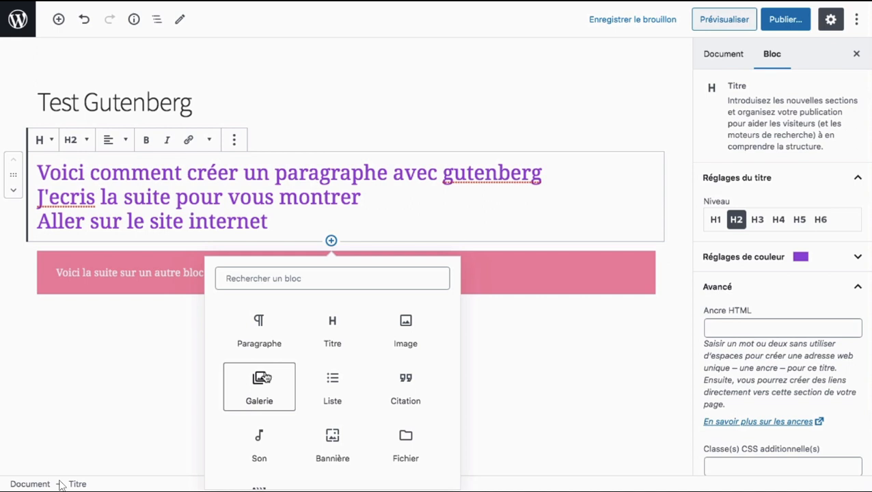
pyautogui.click(266, 378)
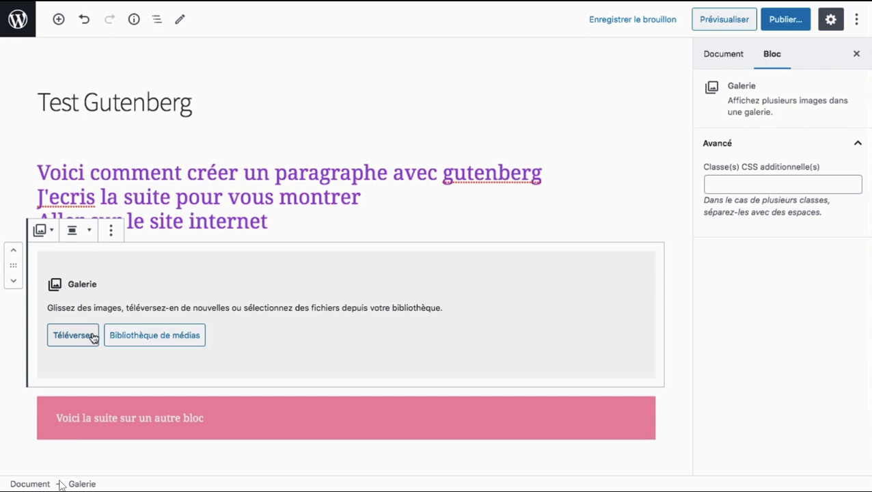
# Step: Open the media library for the gallery block and select the first seven clothing images
pyautogui.click(125, 338)
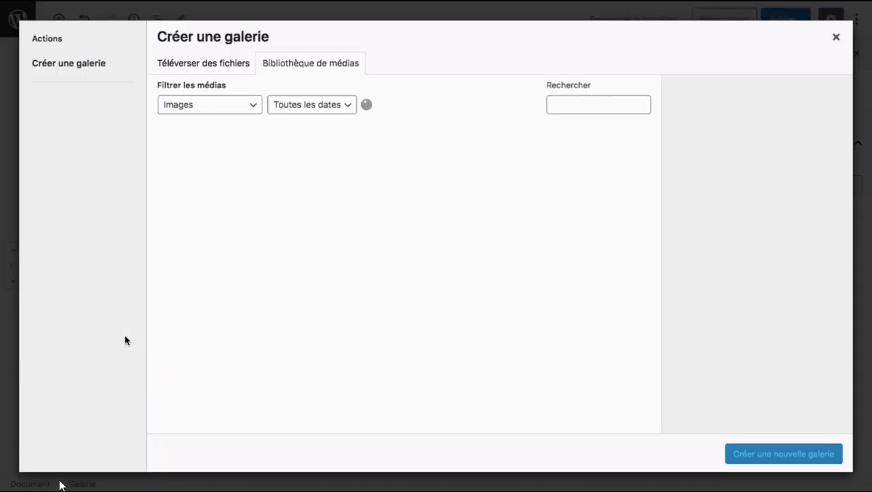
pyautogui.click(219, 187)
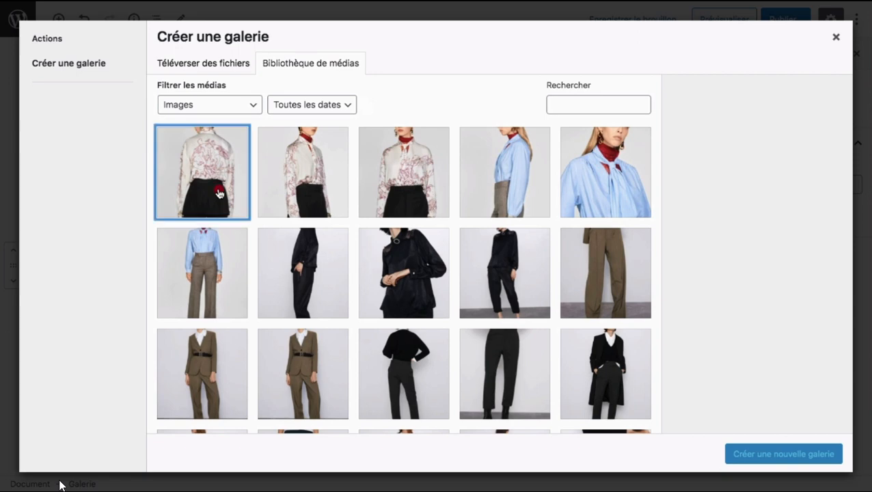
pyautogui.keyDown('super'); pyautogui.click(293, 191); pyautogui.keyUp('super')
pyautogui.keyDown('super'); pyautogui.click(395, 184); pyautogui.keyUp('super')
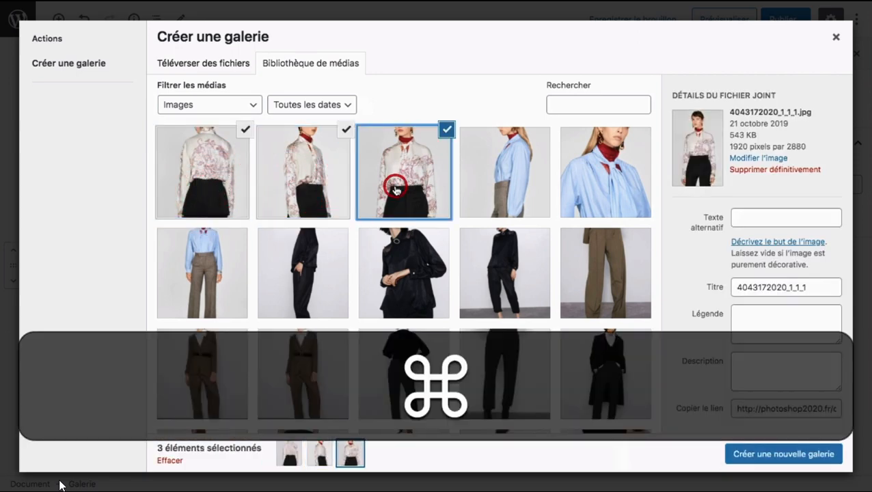
pyautogui.keyDown('super'); pyautogui.click(487, 180); pyautogui.keyUp('super')
pyautogui.keyDown('super'); pyautogui.click(599, 174); pyautogui.keyUp('super')
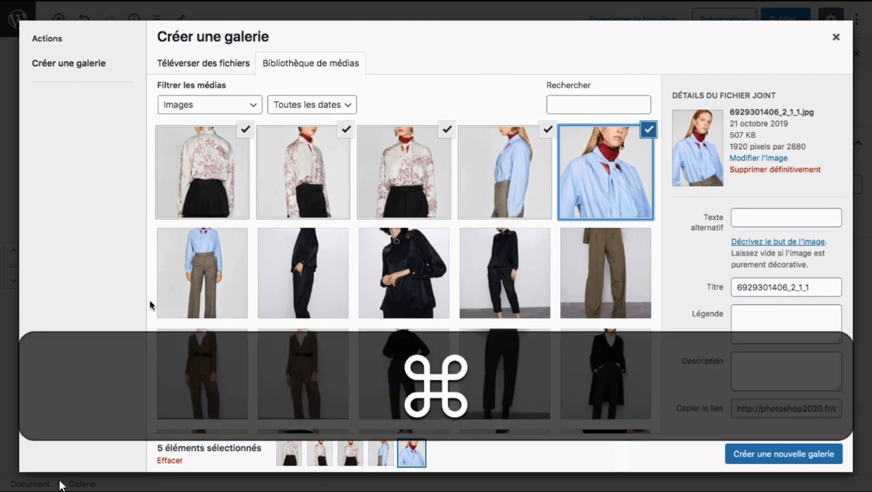
pyautogui.keyDown('super'); pyautogui.click(198, 283); pyautogui.keyUp('super')
pyautogui.keyDown('super'); pyautogui.click(286, 283); pyautogui.keyUp('super')
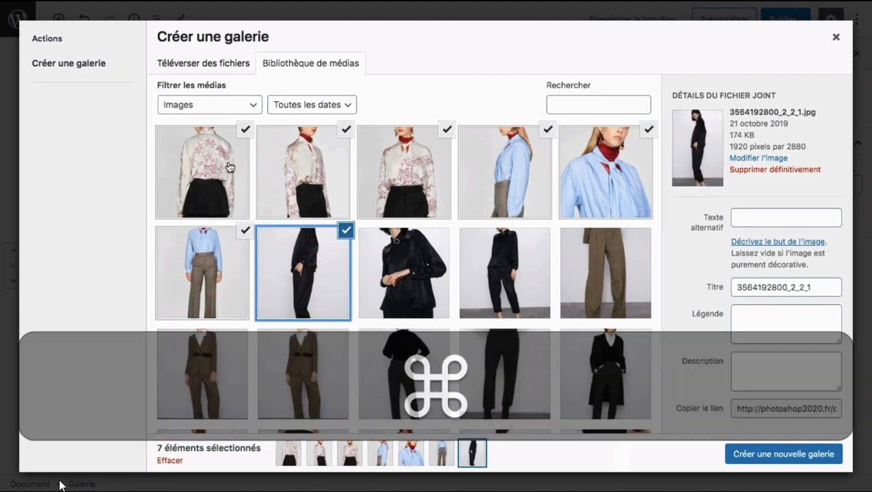
# Step: Create a new gallery from the seven selected images and insert it into the page
pyautogui.scroll(-10, 363, 183)
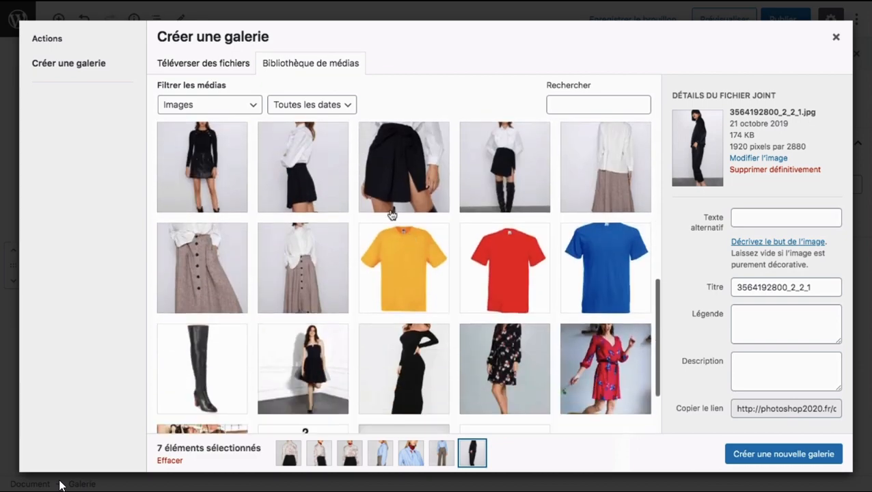
pyautogui.keyDown('super'); pyautogui.click(387, 190); pyautogui.keyUp('super')
pyautogui.keyDown('super'); pyautogui.click(387, 189); pyautogui.keyUp('super')
pyautogui.scroll(5, 387, 190)
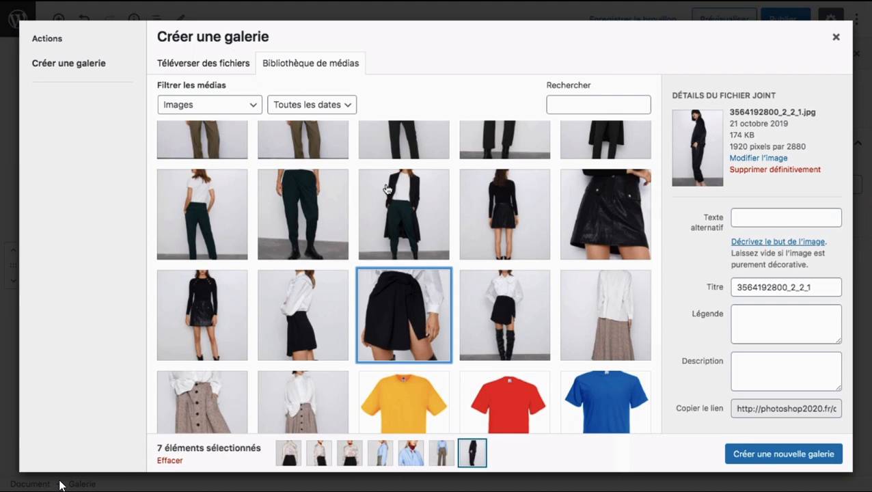
pyautogui.scroll(5, 386, 189)
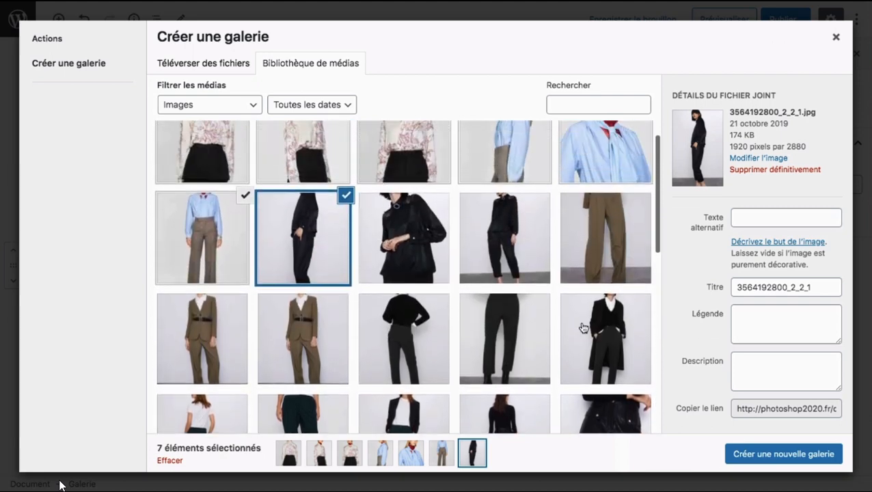
pyautogui.click(757, 452)
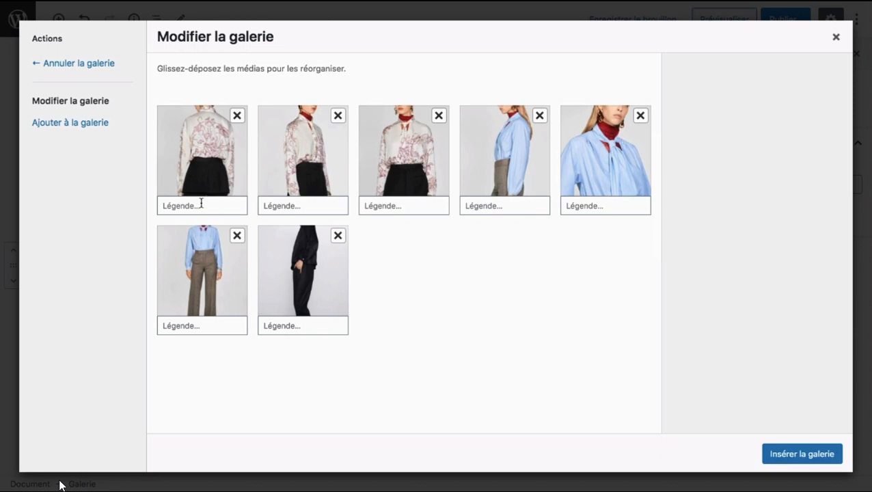
pyautogui.click(801, 455)
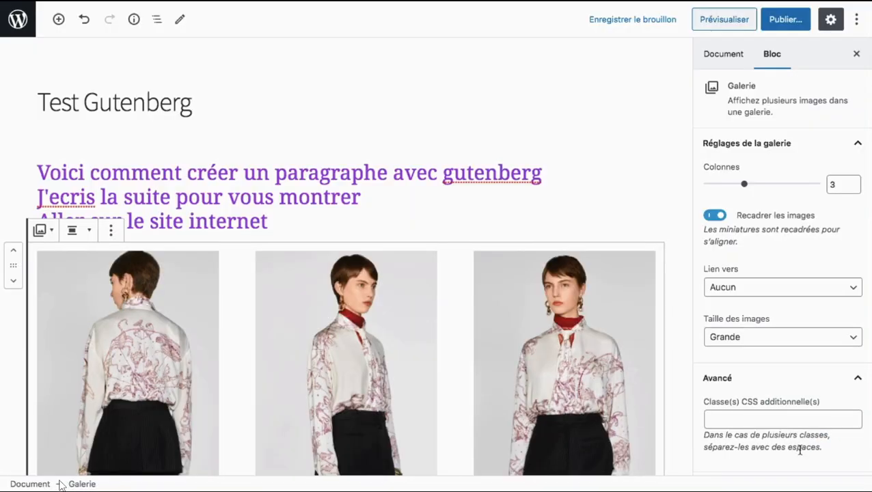
# Step: Look over the inserted gallery and set its block alignment to Centrer
pyautogui.scroll(-10, 573, 341)
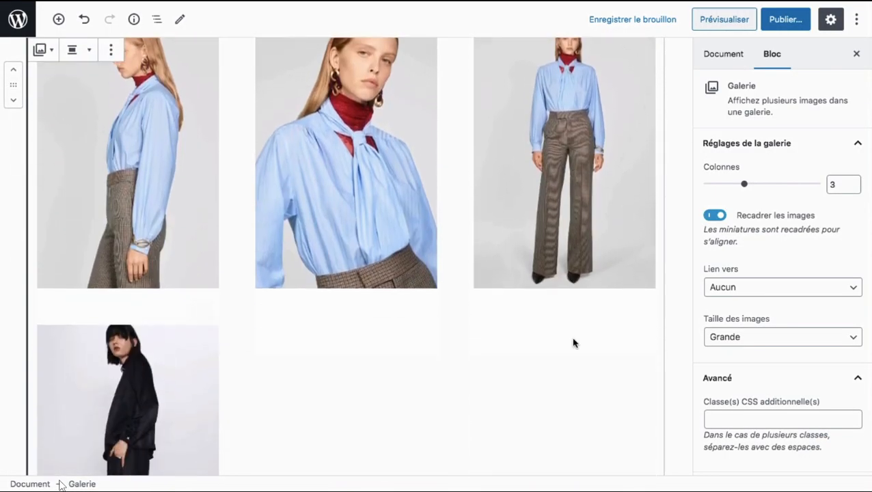
pyautogui.scroll(-2, 572, 343)
pyautogui.scroll(12, 572, 343)
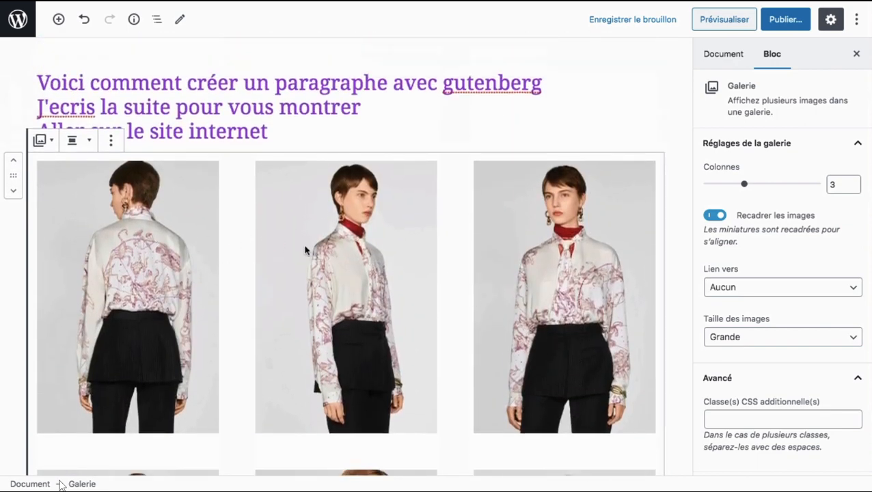
pyautogui.click(41, 142)
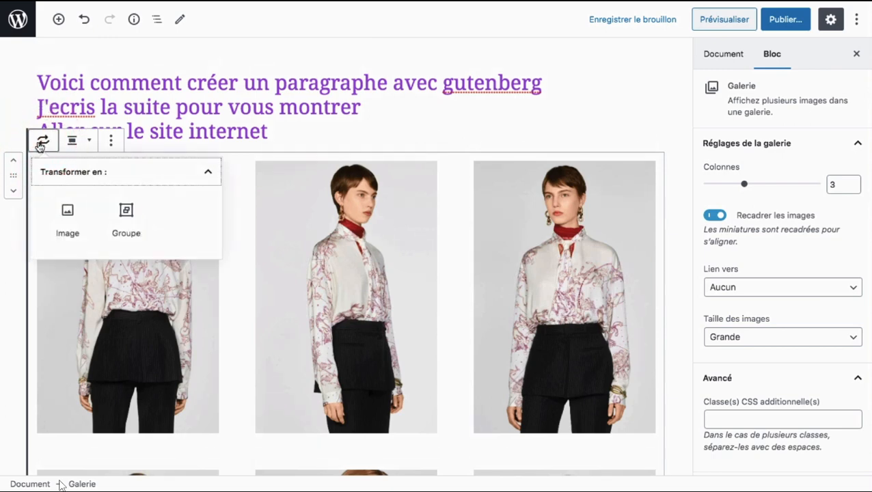
pyautogui.click(83, 140)
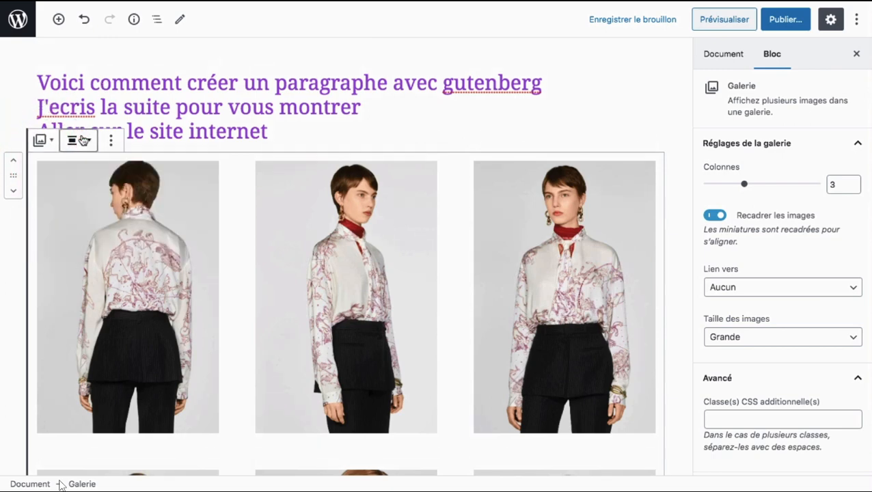
pyautogui.click(96, 198)
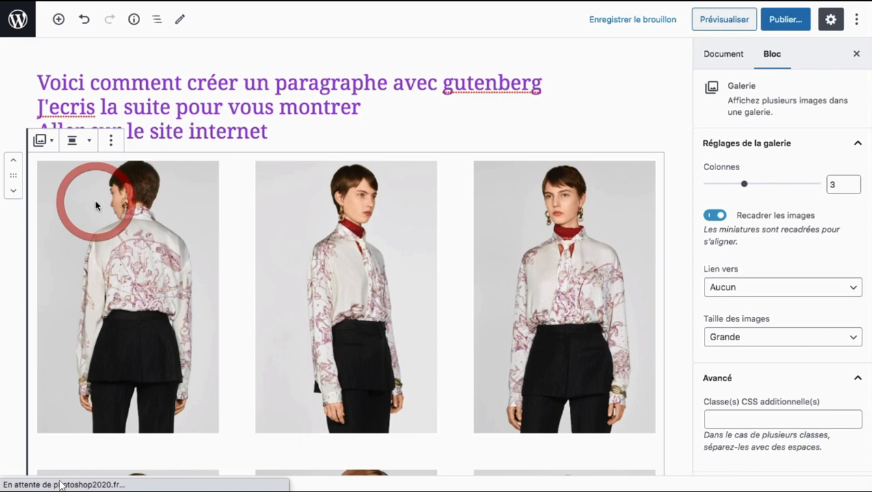
# Step: Try aligning the gallery block to the right and restore its centred alignment
pyautogui.click(84, 142)
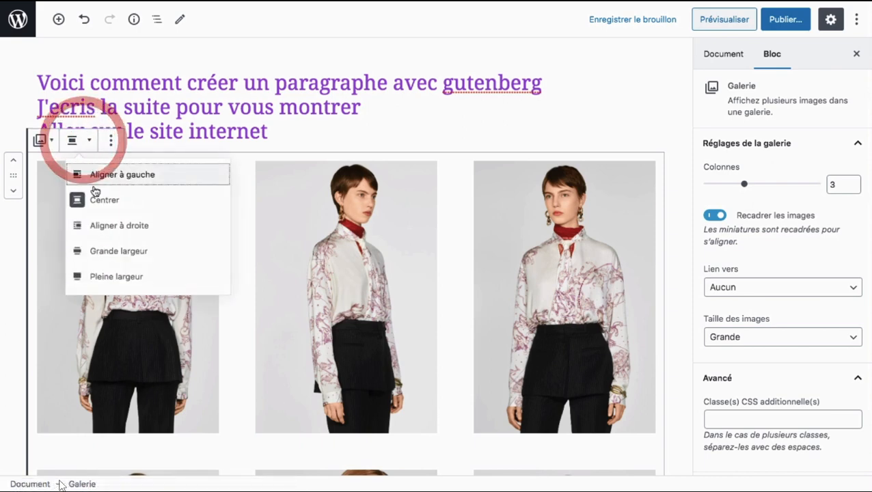
pyautogui.click(115, 235)
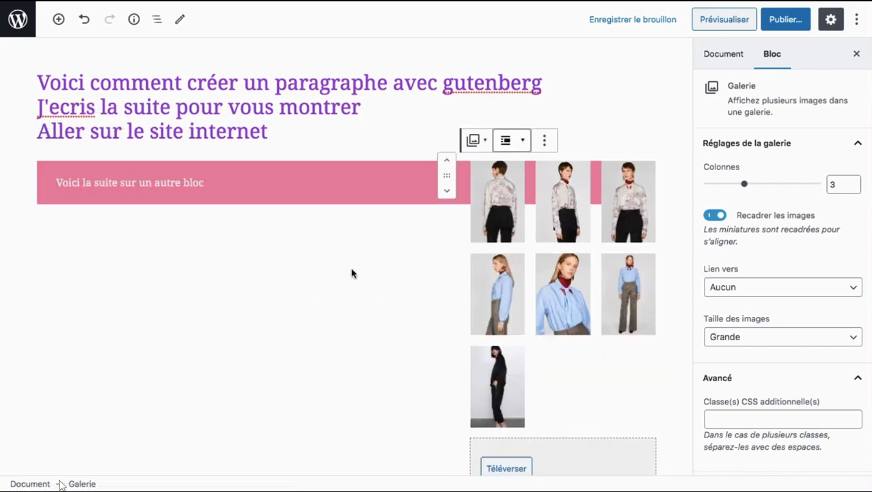
pyautogui.click(506, 141)
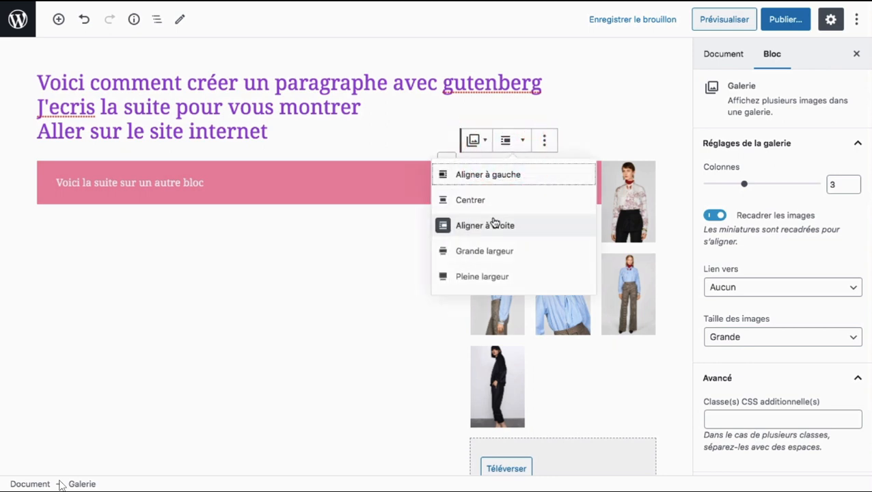
pyautogui.click(490, 203)
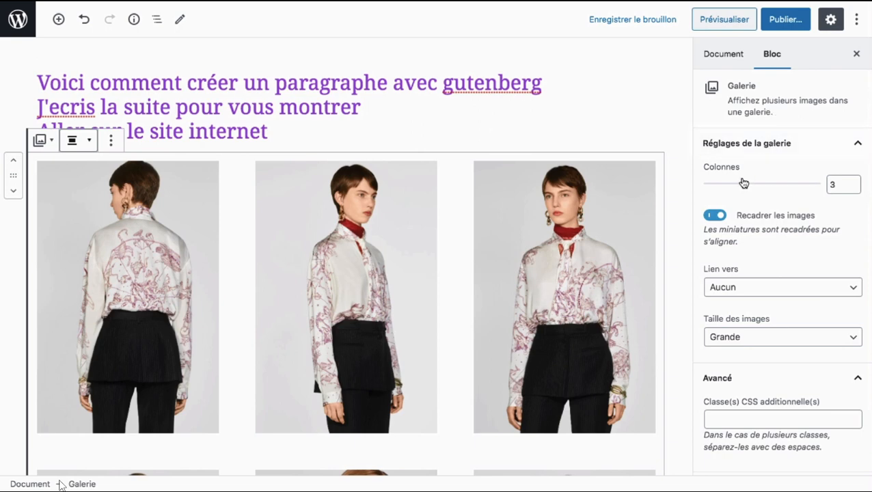
# Step: Set the gallery to 4 columns and toggle image cropping several times, leaving it off
pyautogui.moveTo(746, 185); pyautogui.dragTo(767, 185)
pyautogui.click(715, 215)
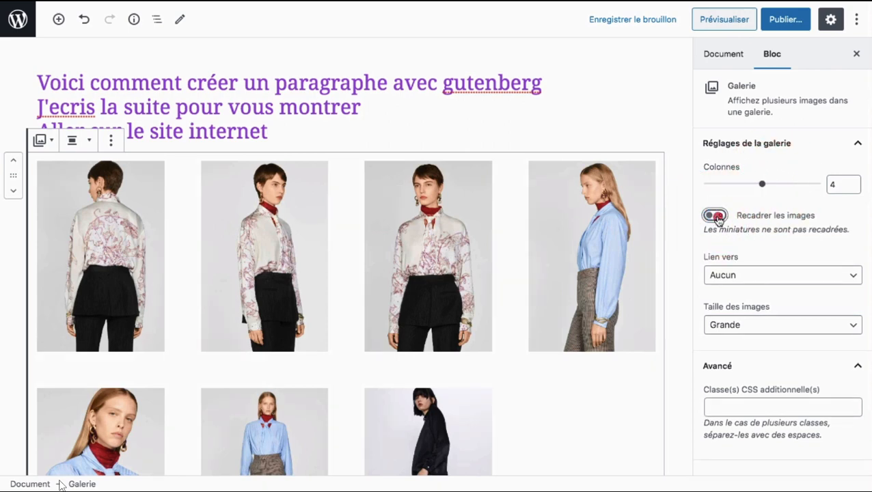
pyautogui.click(716, 216)
pyautogui.click(716, 216)
pyautogui.click(715, 216)
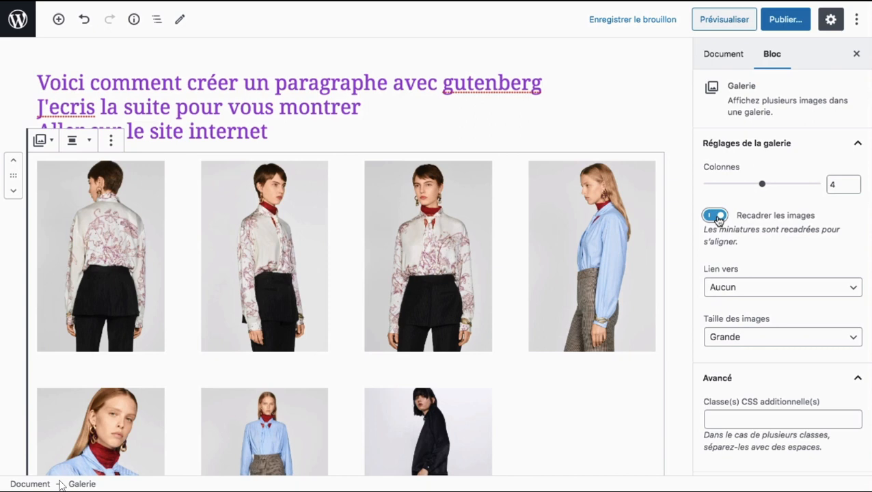
pyautogui.click(715, 216)
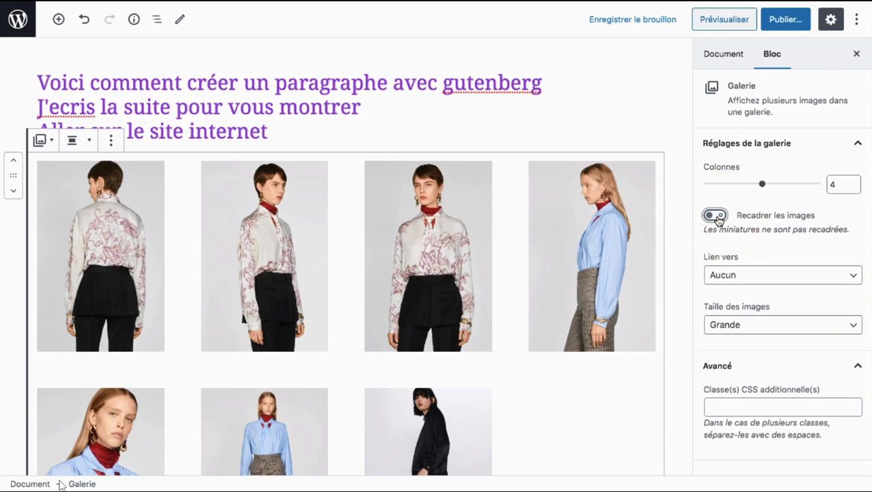
pyautogui.click(715, 216)
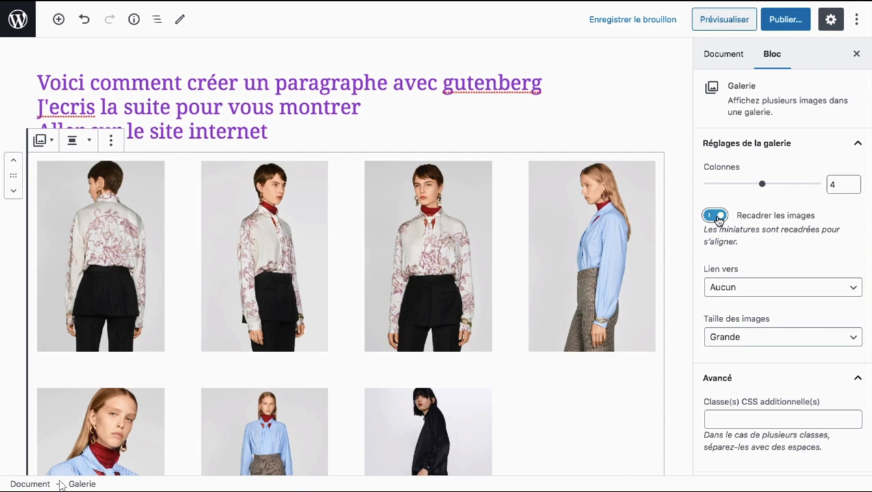
pyautogui.click(715, 216)
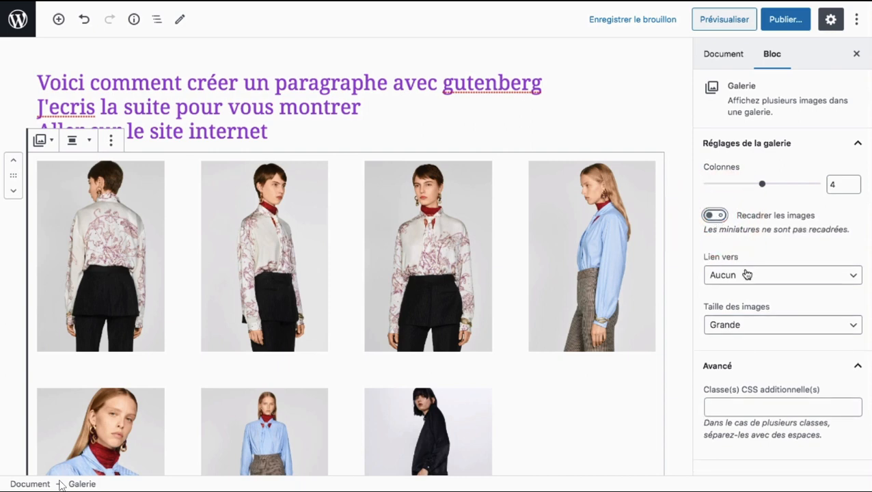
# Step: Review the gallery's link target options and try the Moyenne and Taille originale image sizes
pyautogui.click(744, 275)
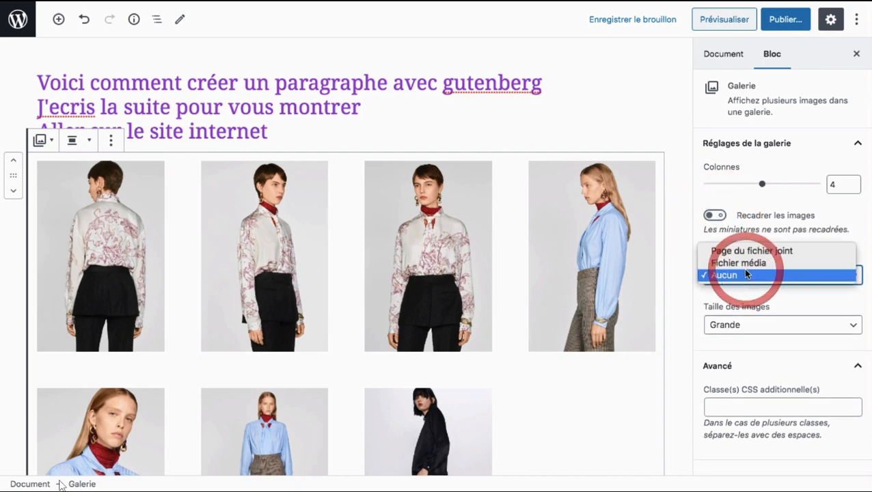
pyautogui.click(684, 245)
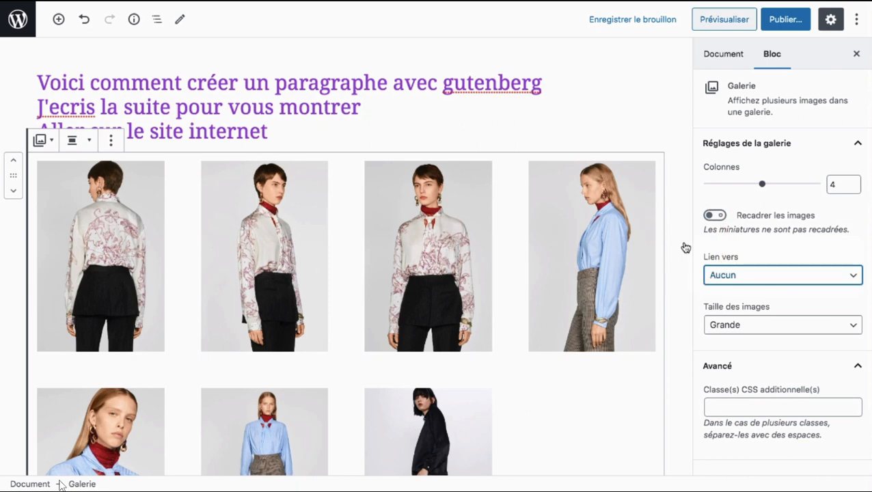
pyautogui.click(756, 324)
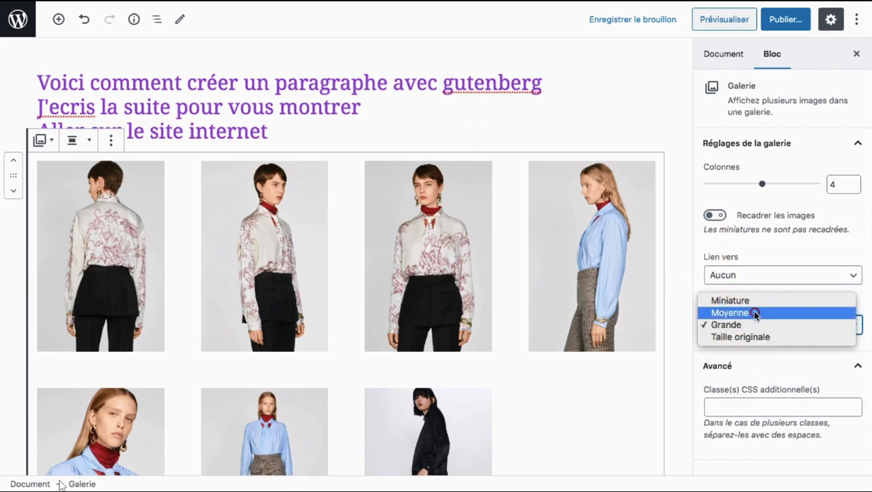
pyautogui.click(755, 313)
pyautogui.click(755, 324)
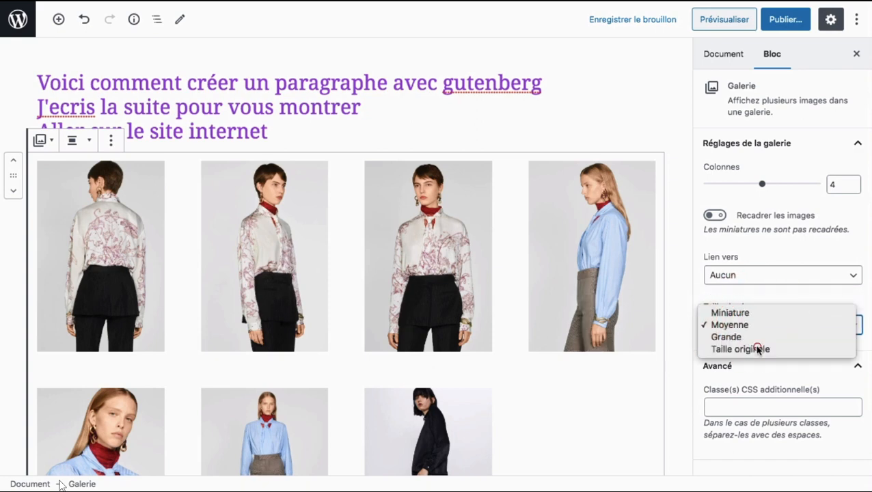
pyautogui.click(759, 349)
# Step: Turn on image cropping and compare the Grande, Miniature and Moyenne image sizes, ending on Miniature
pyautogui.click(714, 214)
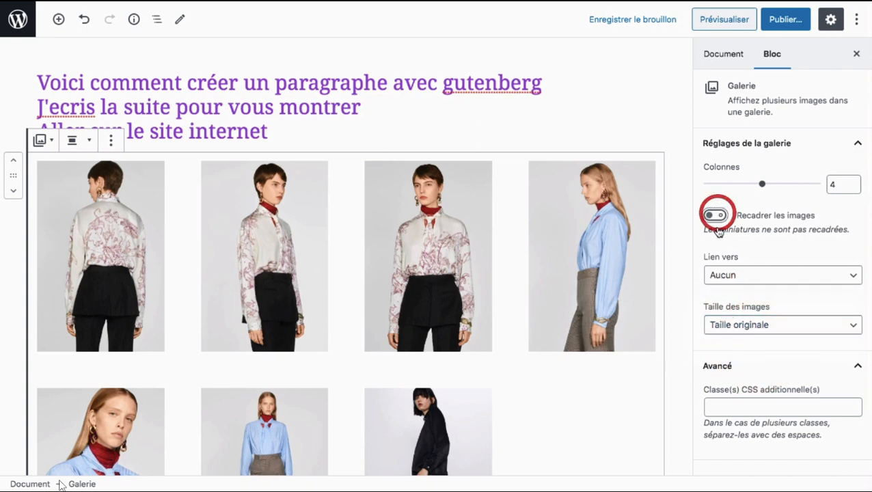
pyautogui.click(749, 336)
pyautogui.click(745, 325)
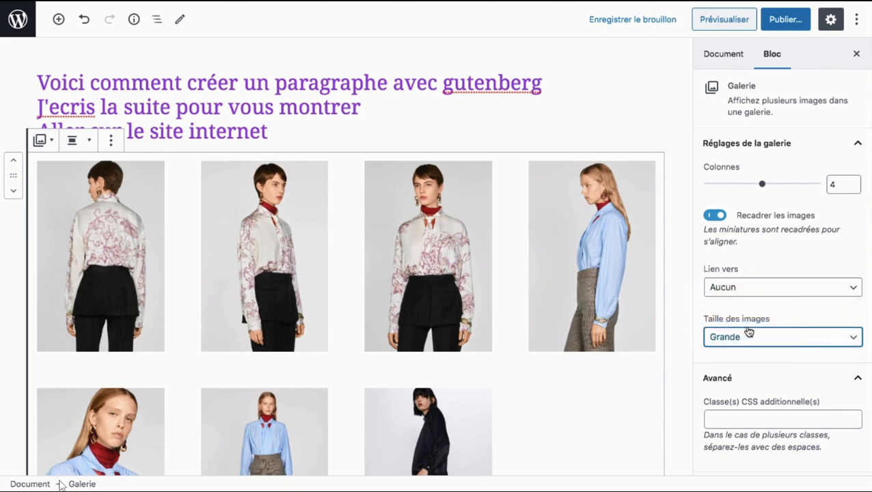
pyautogui.click(749, 334)
pyautogui.click(749, 313)
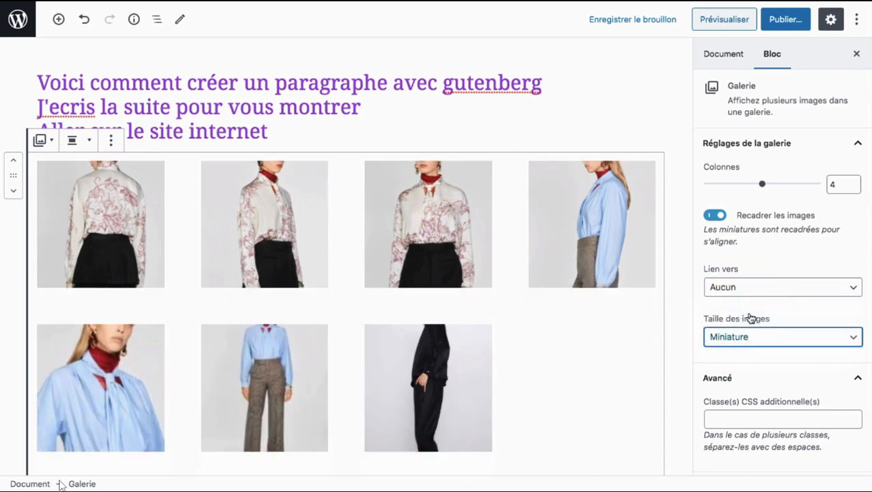
pyautogui.click(749, 337)
pyautogui.click(750, 348)
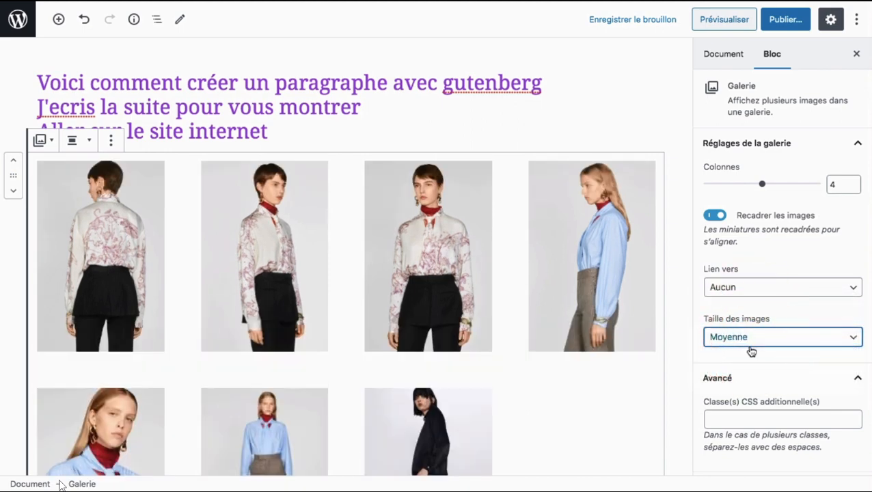
pyautogui.click(743, 337)
pyautogui.click(739, 326)
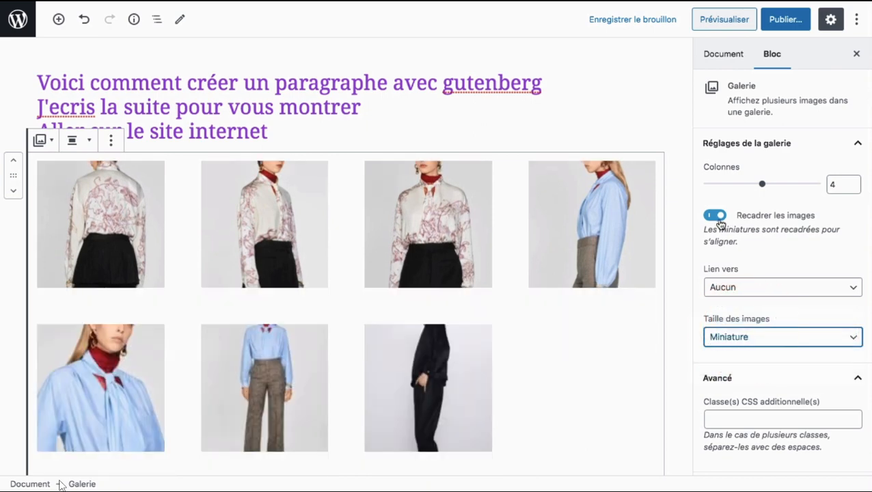
# Step: Toggle image cropping off and on several times with the Miniature size, leaving it on
pyautogui.click(715, 216)
pyautogui.click(717, 217)
pyautogui.click(716, 217)
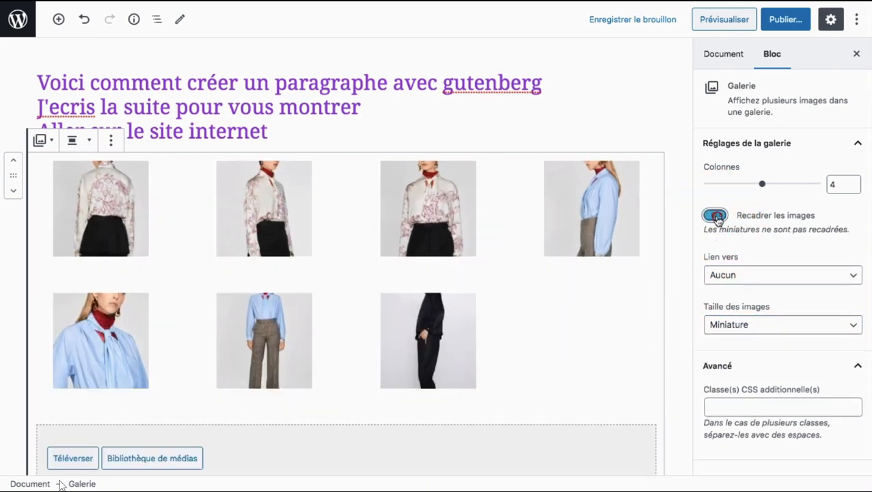
pyautogui.click(716, 217)
pyautogui.click(716, 218)
pyautogui.click(716, 217)
pyautogui.click(716, 217)
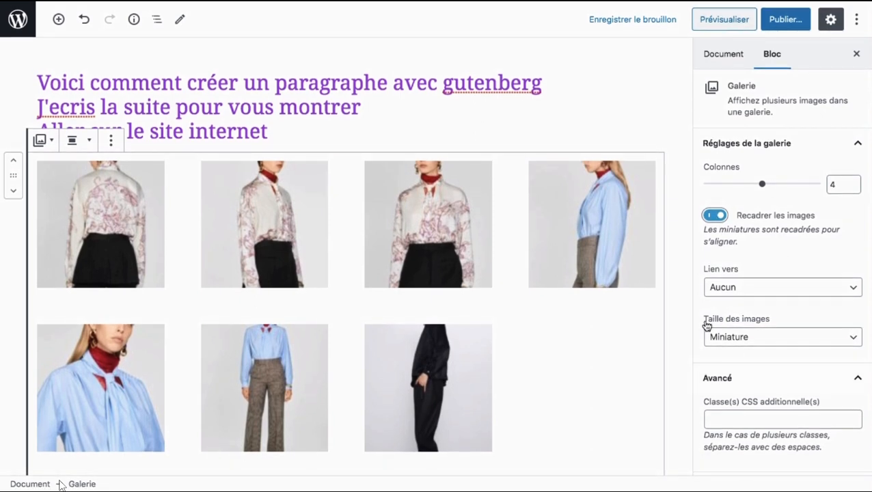
# Step: Add the black skirt back view and the black coat with green trousers from the media library to the gallery and update it
pyautogui.scroll(-3, 554, 305)
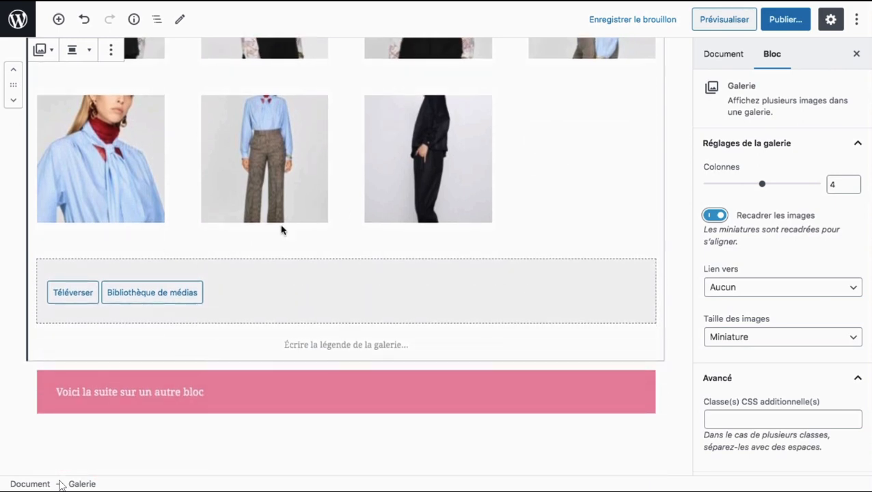
pyautogui.scroll(2, 281, 230)
pyautogui.scroll(-1, 281, 230)
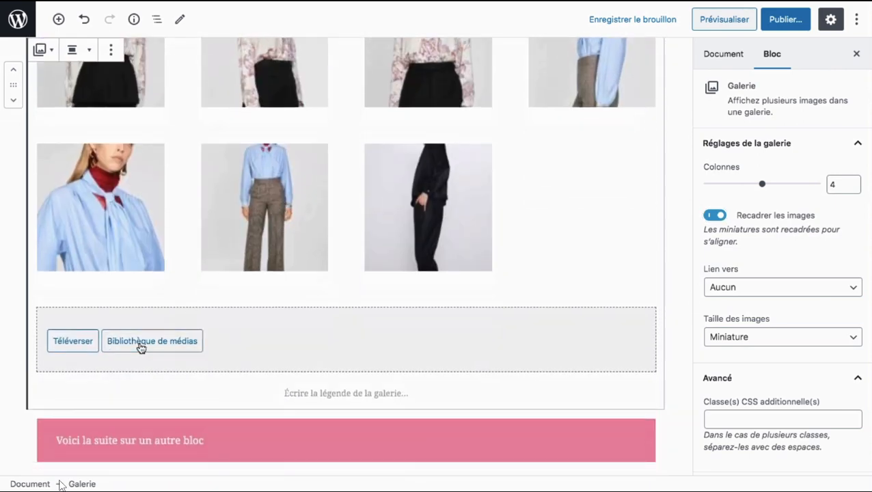
pyautogui.click(140, 348)
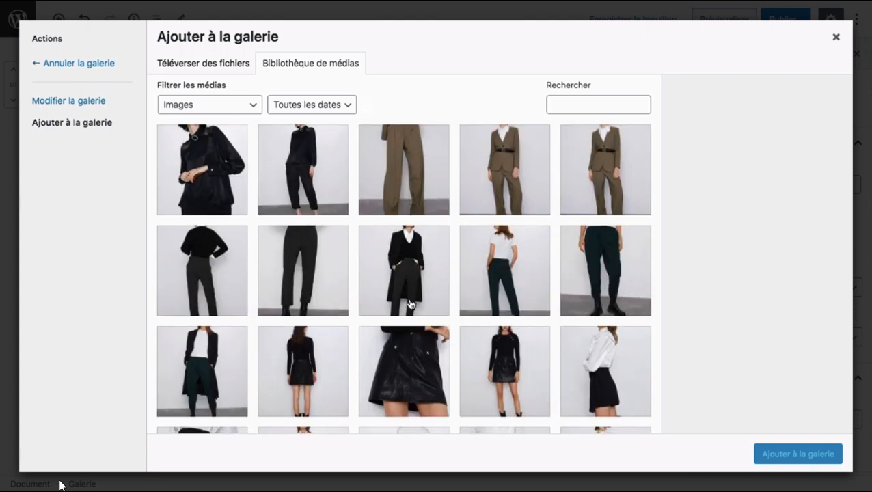
pyautogui.scroll(-1, 409, 305)
pyautogui.click(289, 331)
pyautogui.keyDown('super'); pyautogui.click(202, 328); pyautogui.keyUp('super')
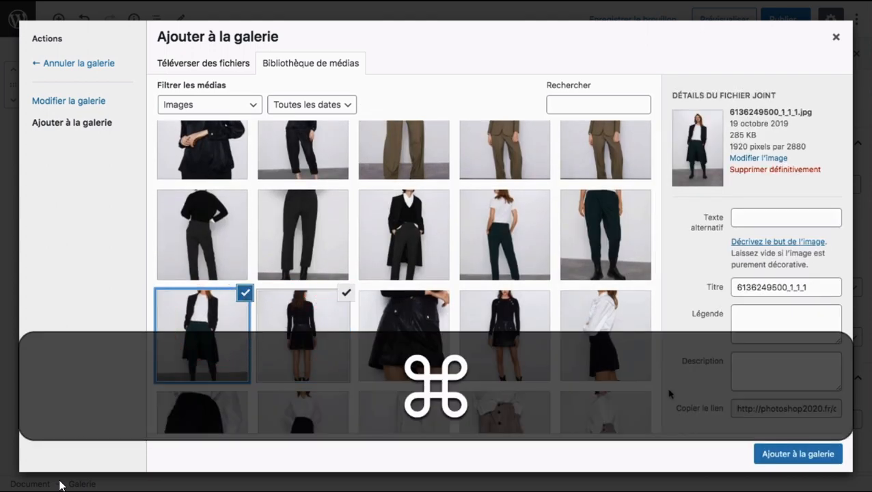
pyautogui.click(792, 454)
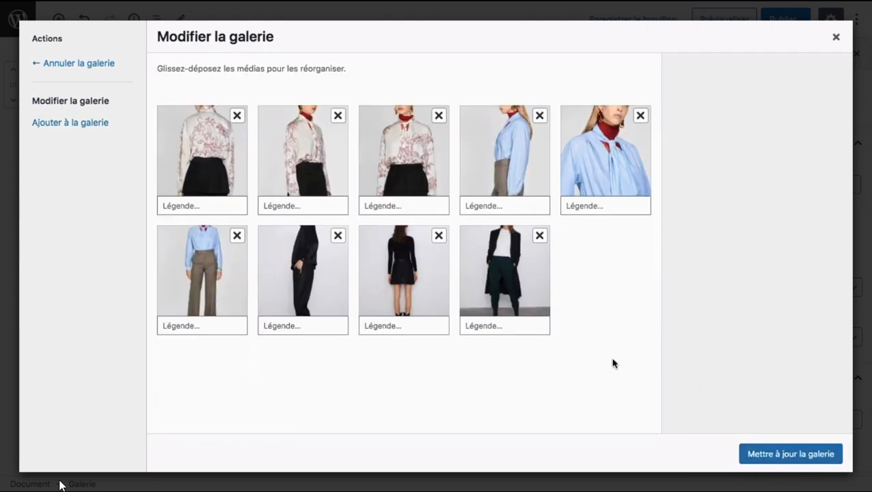
pyautogui.click(790, 452)
pyautogui.scroll(5, 470, 301)
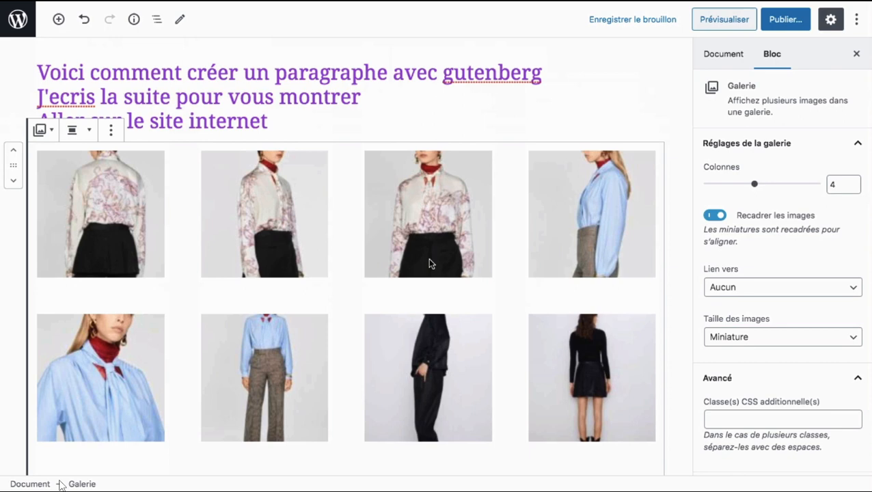
# Step: Add the brown trousers image from the media library to the gallery
pyautogui.scroll(-5, 429, 263)
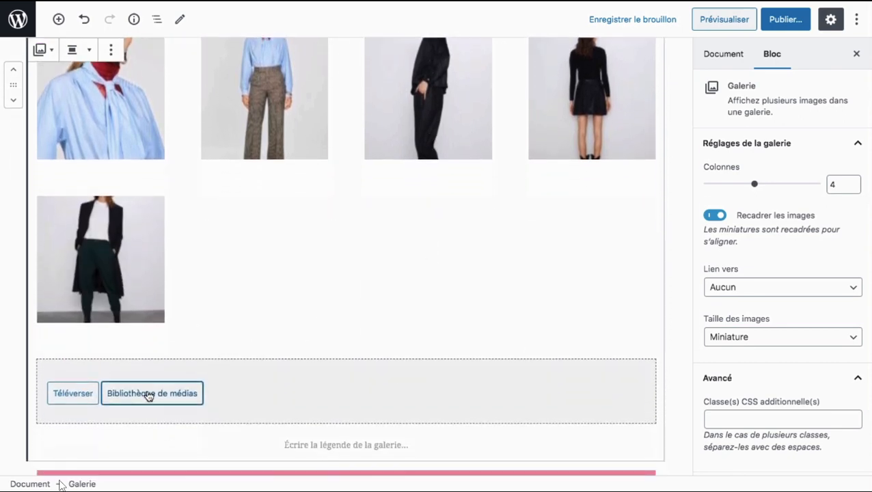
pyautogui.click(149, 394)
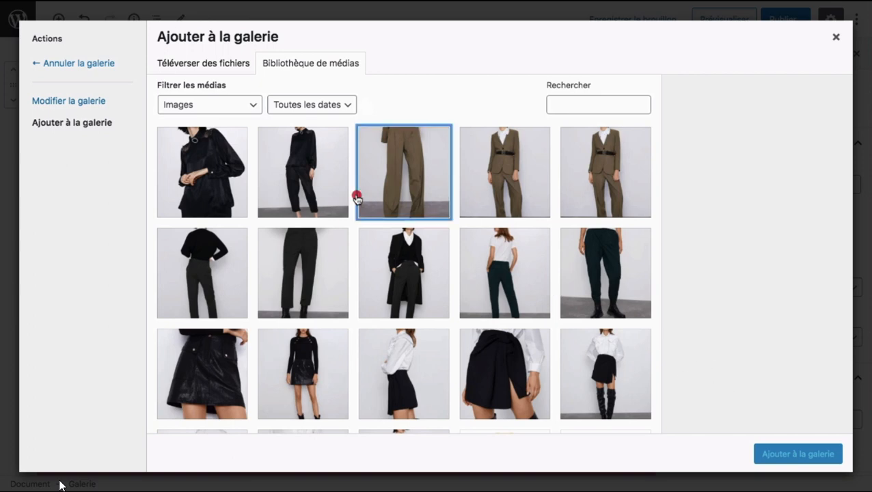
pyautogui.click(403, 205)
pyautogui.click(786, 454)
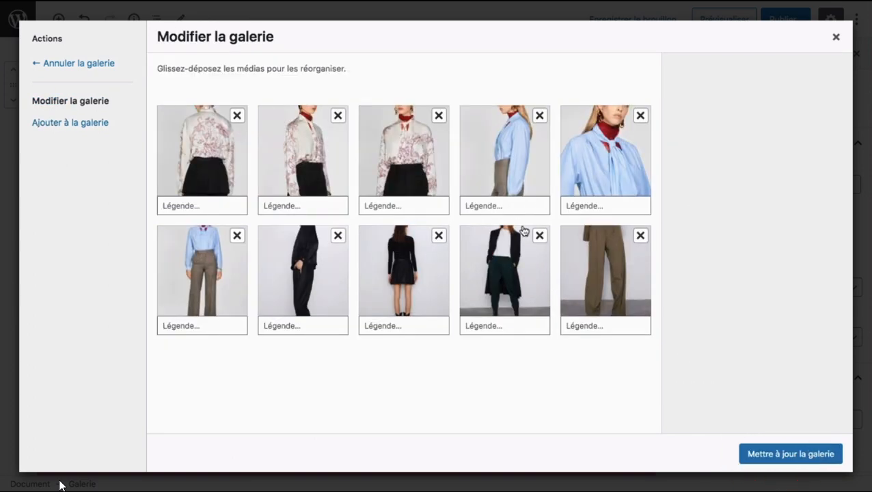
# Step: Remove the black coat, black skirt and third (front-view blouse) images from the gallery and update it
pyautogui.click(540, 235)
pyautogui.click(440, 235)
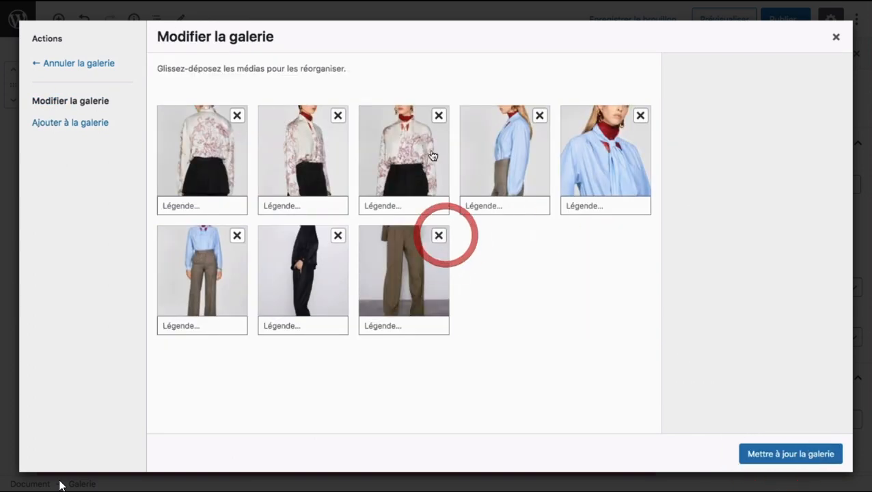
pyautogui.click(438, 116)
pyautogui.click(779, 454)
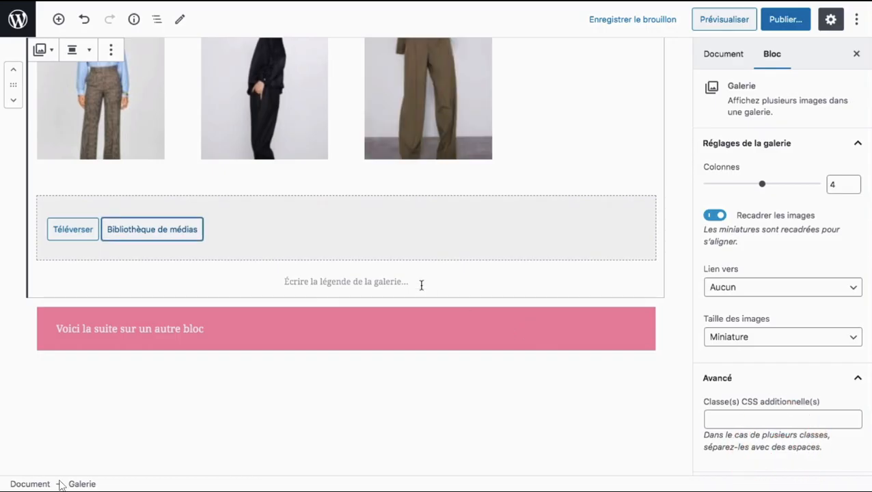
# Step: Look over the updated gallery and move its block down below the pink paragraph "Voici la suite sur un autre bloc"
pyautogui.scroll(6, 421, 287)
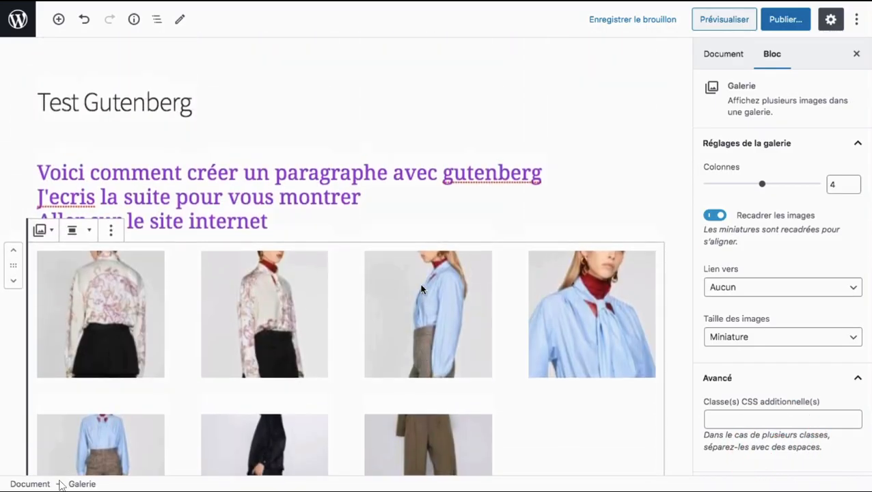
pyautogui.scroll(-3, 421, 290)
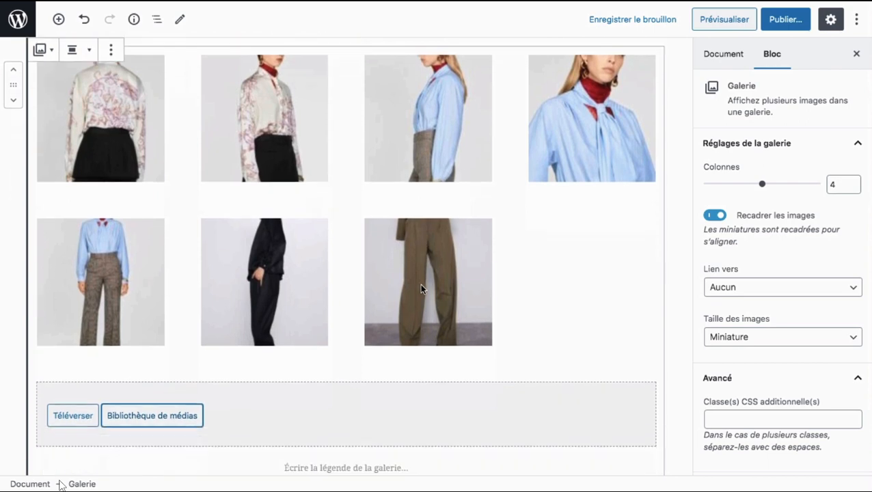
pyautogui.scroll(-2, 421, 289)
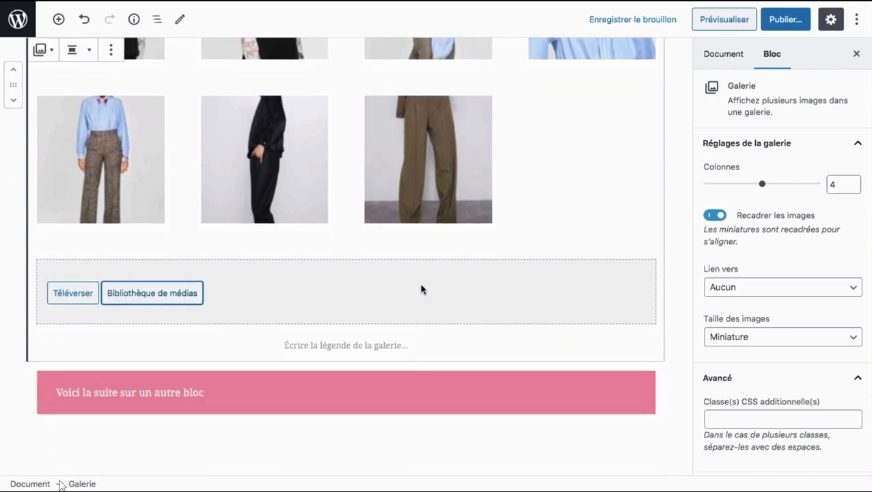
pyautogui.scroll(3, 421, 288)
pyautogui.scroll(1, 421, 290)
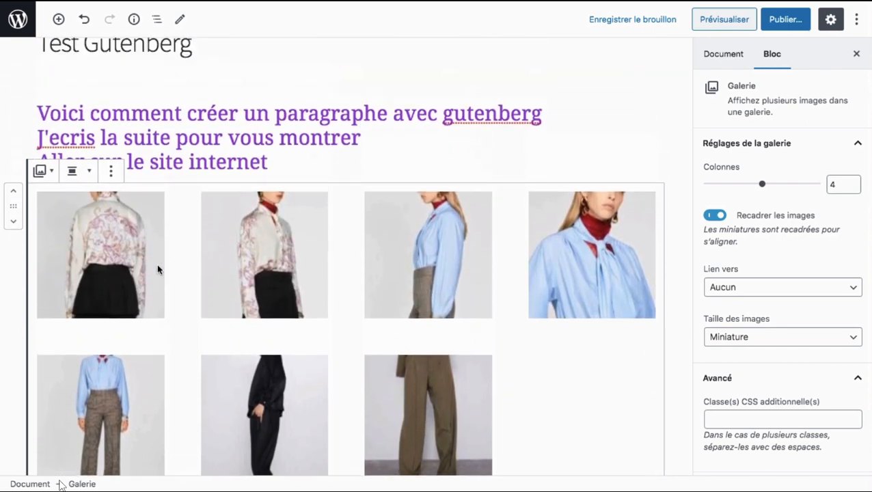
pyautogui.scroll(-5, 157, 269)
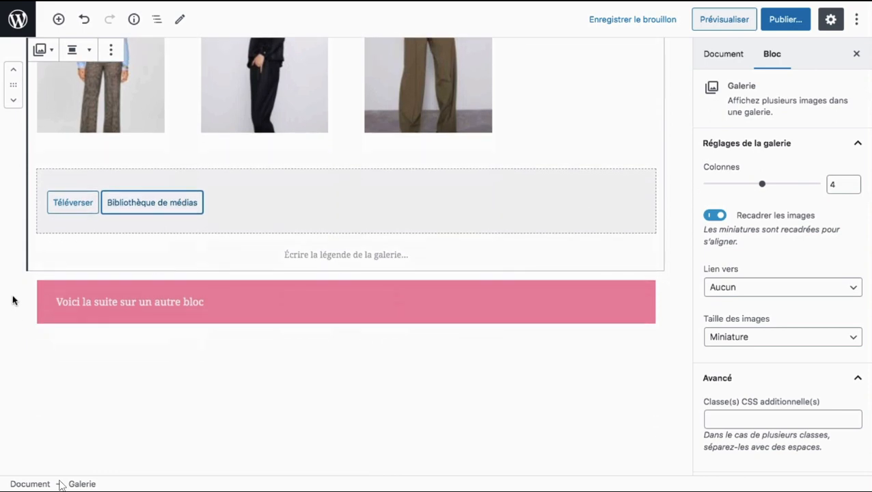
pyautogui.click(73, 317)
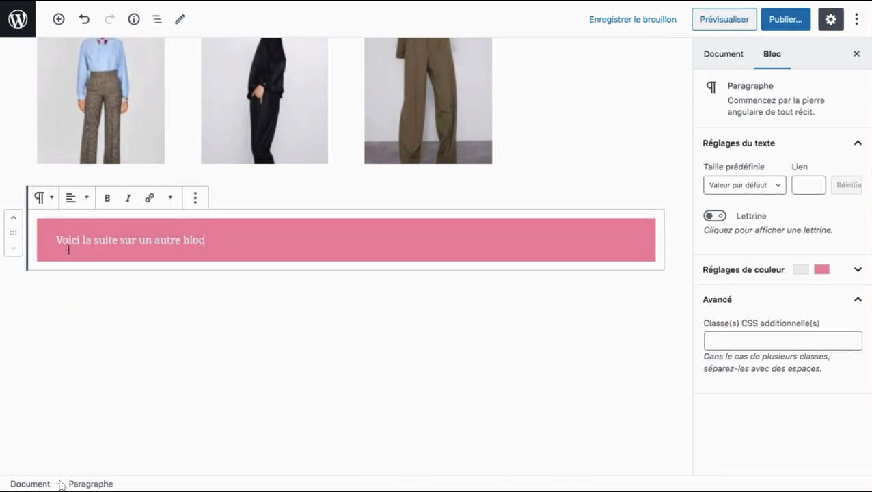
pyautogui.scroll(4, 68, 250)
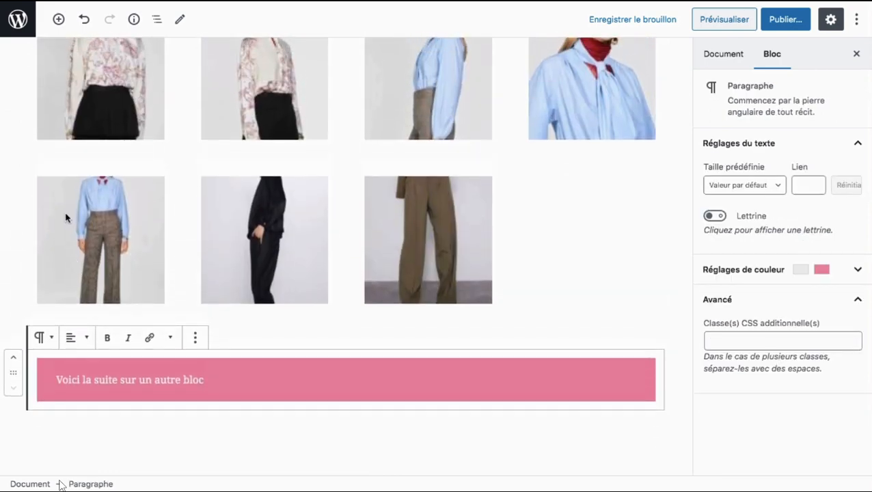
pyautogui.click(66, 218)
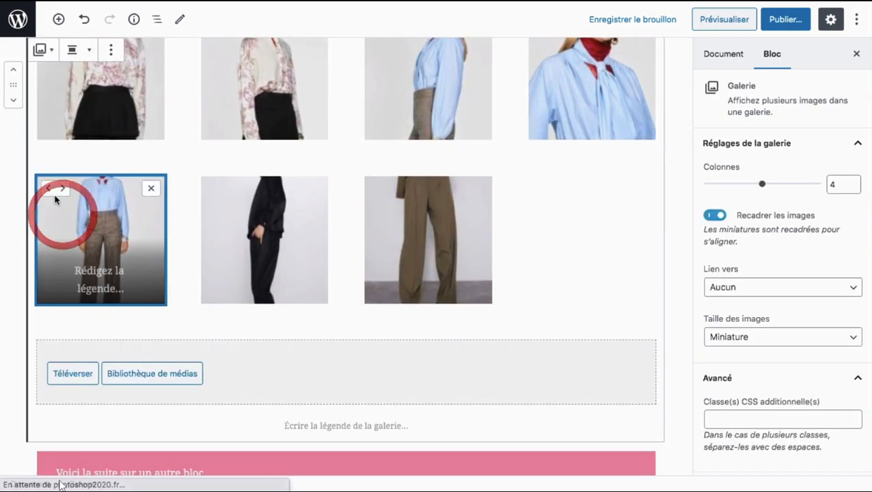
pyautogui.scroll(1, 43, 189)
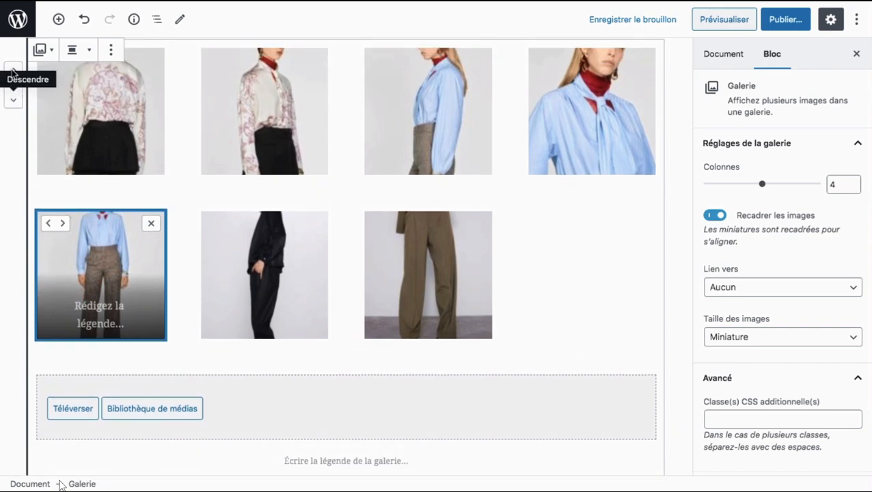
pyautogui.click(13, 99)
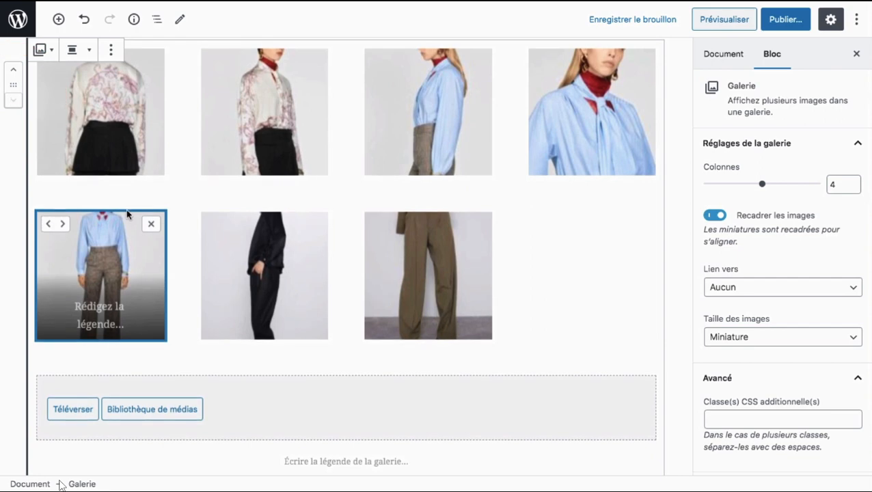
# Step: Move the pink paragraph block back down below the gallery
pyautogui.scroll(5, 127, 214)
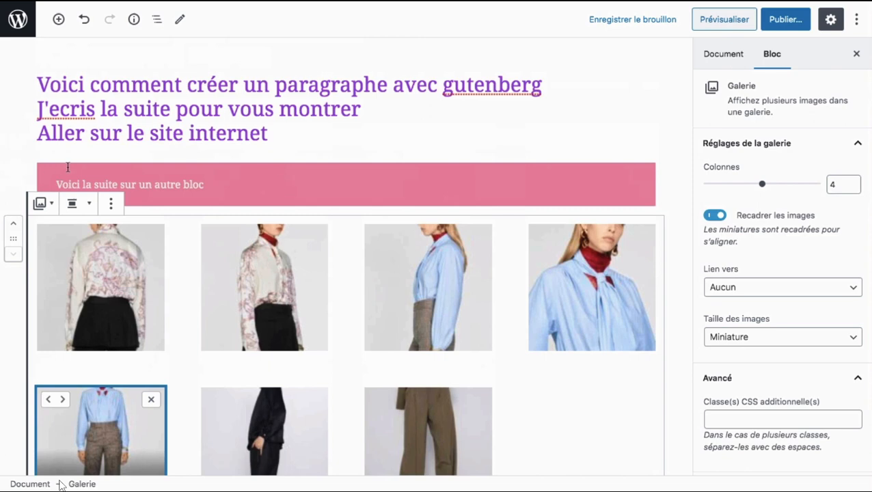
pyautogui.click(88, 166)
pyautogui.click(13, 197)
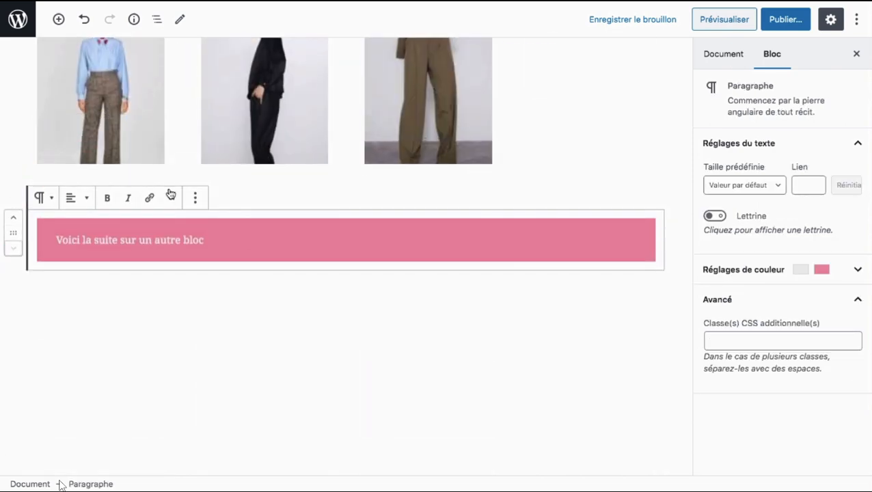
pyautogui.scroll(3, 461, 212)
pyautogui.scroll(5, 463, 214)
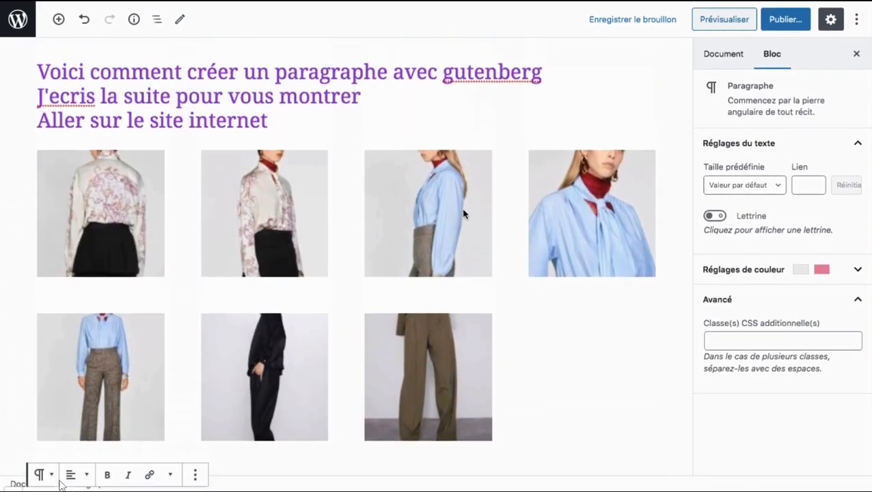
# Step: Select individual gallery images, shift the second one (patterned blouse) two places later in the order, and remove it from the gallery
pyautogui.scroll(-1, 463, 214)
pyautogui.click(429, 211)
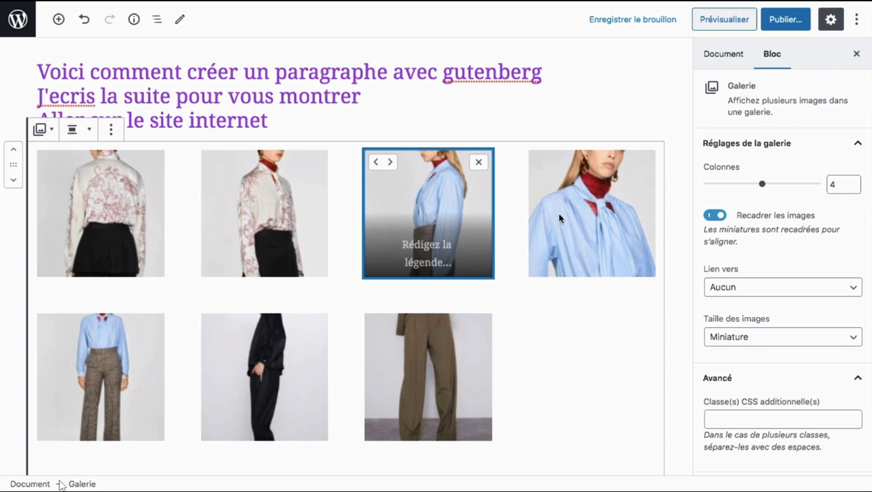
pyautogui.click(559, 215)
pyautogui.click(414, 220)
pyautogui.click(266, 214)
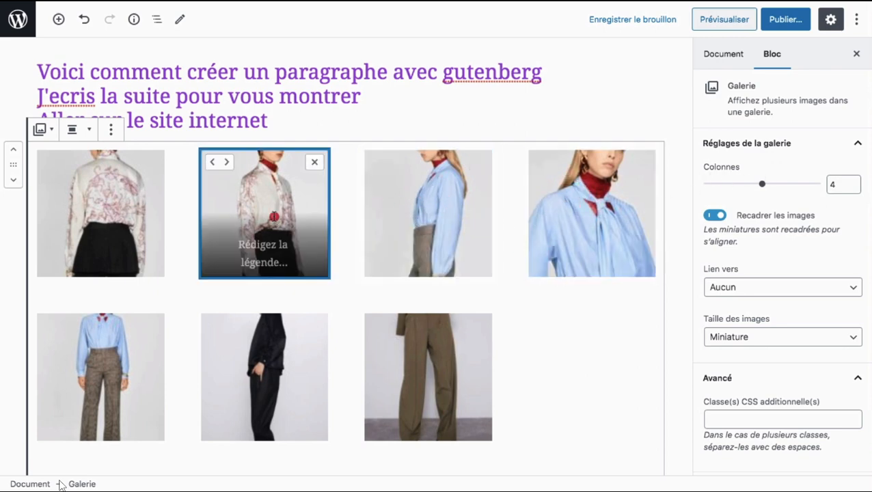
pyautogui.click(125, 208)
pyautogui.click(267, 214)
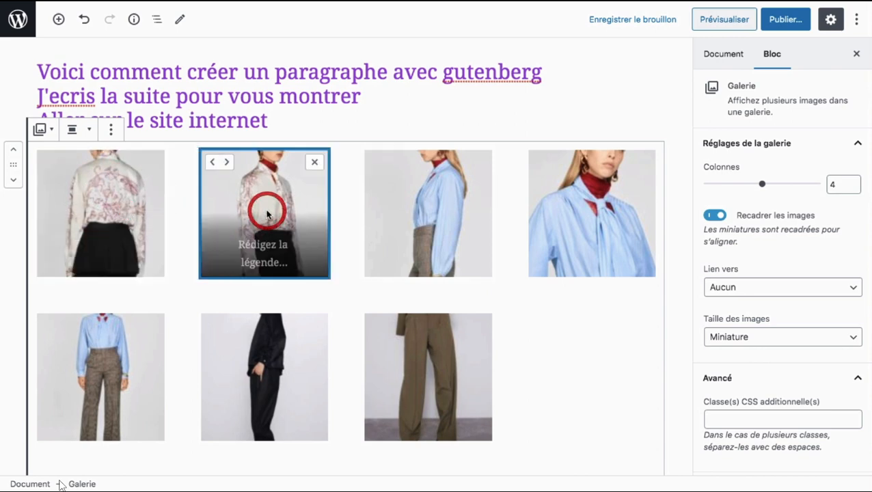
pyautogui.click(226, 162)
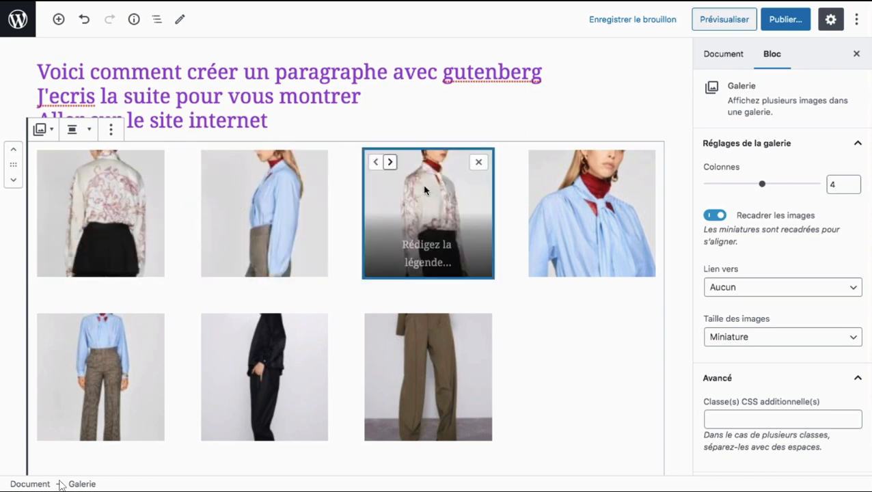
pyautogui.click(388, 164)
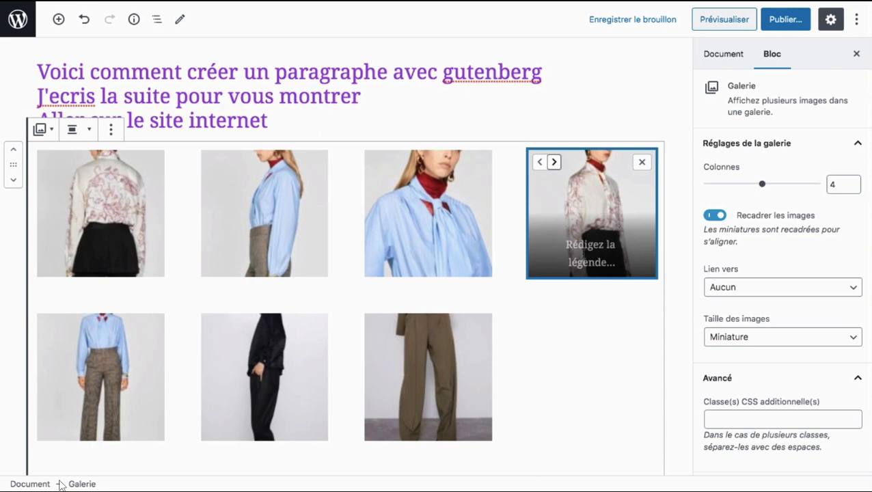
pyautogui.click(641, 164)
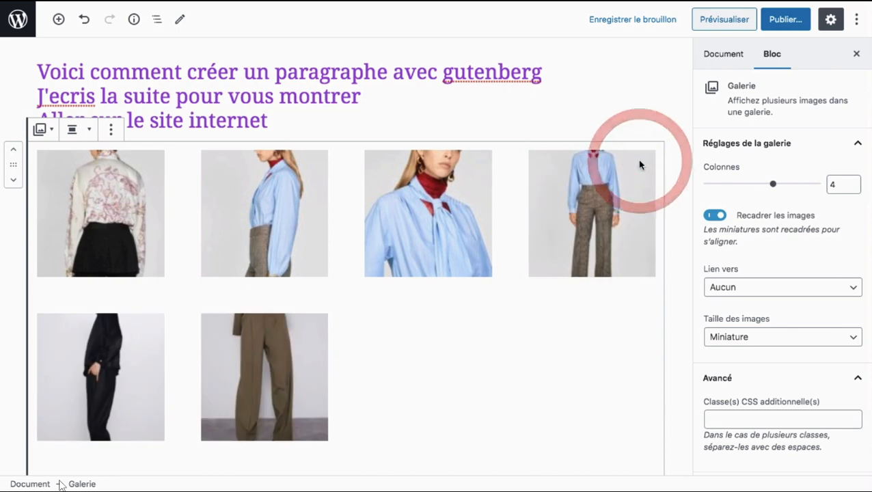